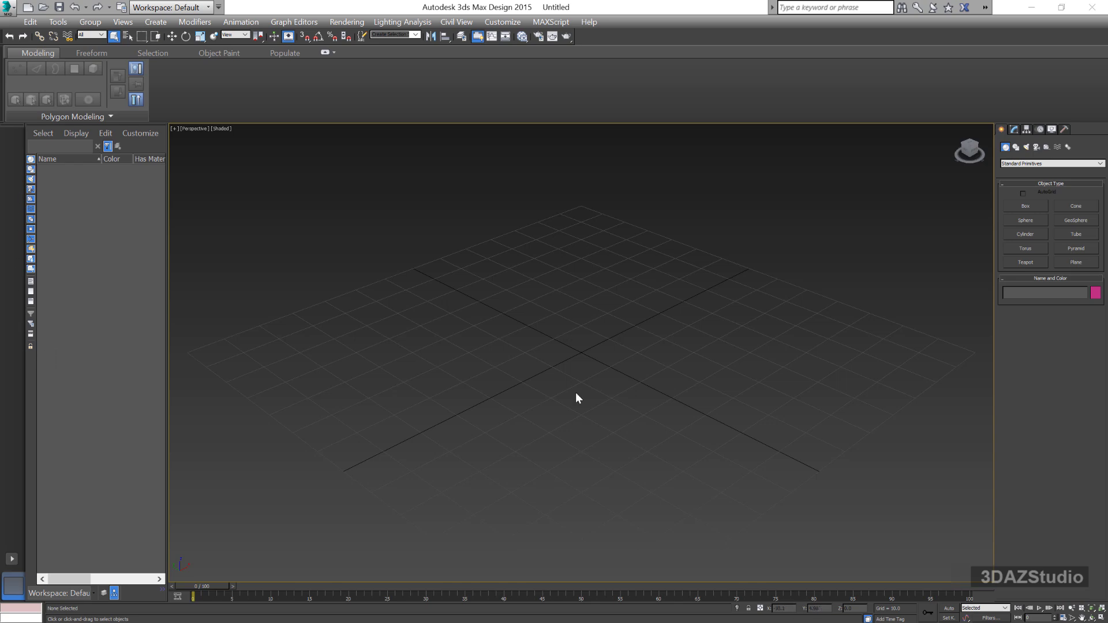
Step: Show the Shapes category, then switch the command panel to the Hierarchy pivot options
left_click(1017, 146)
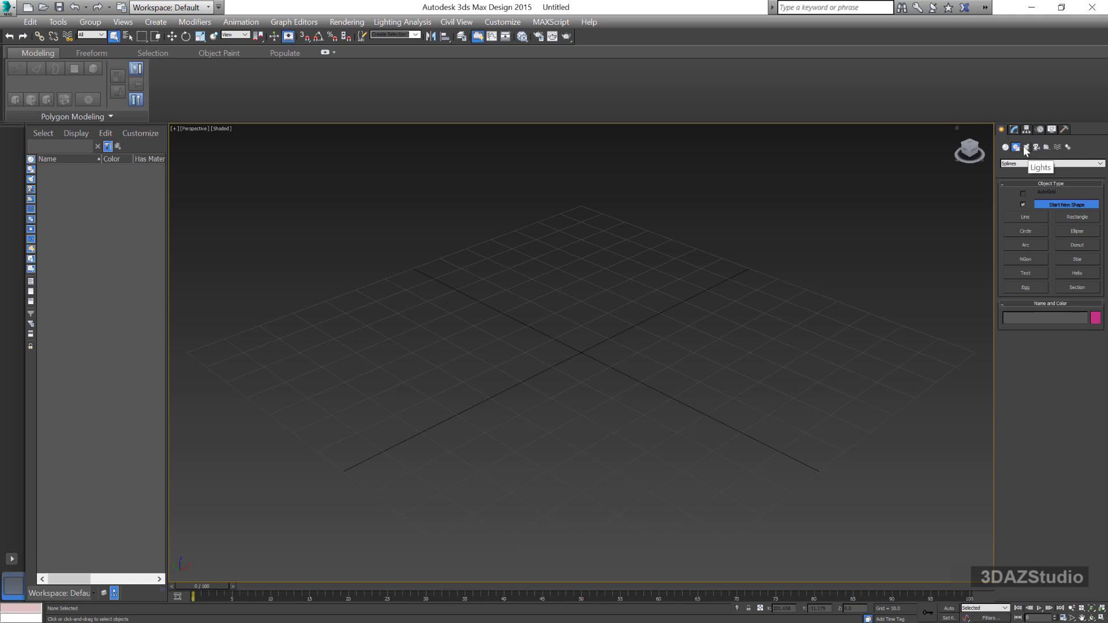
left_click(1025, 130)
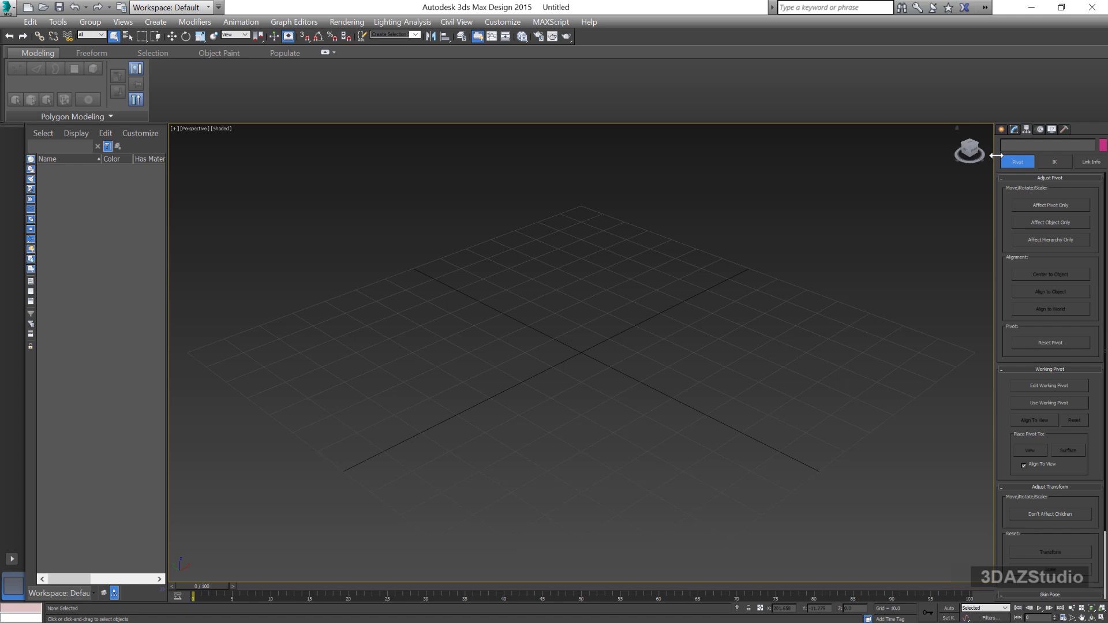
Step: Close 3ds Max and open Windows Display settings from the desktop
left_click(1091, 8)
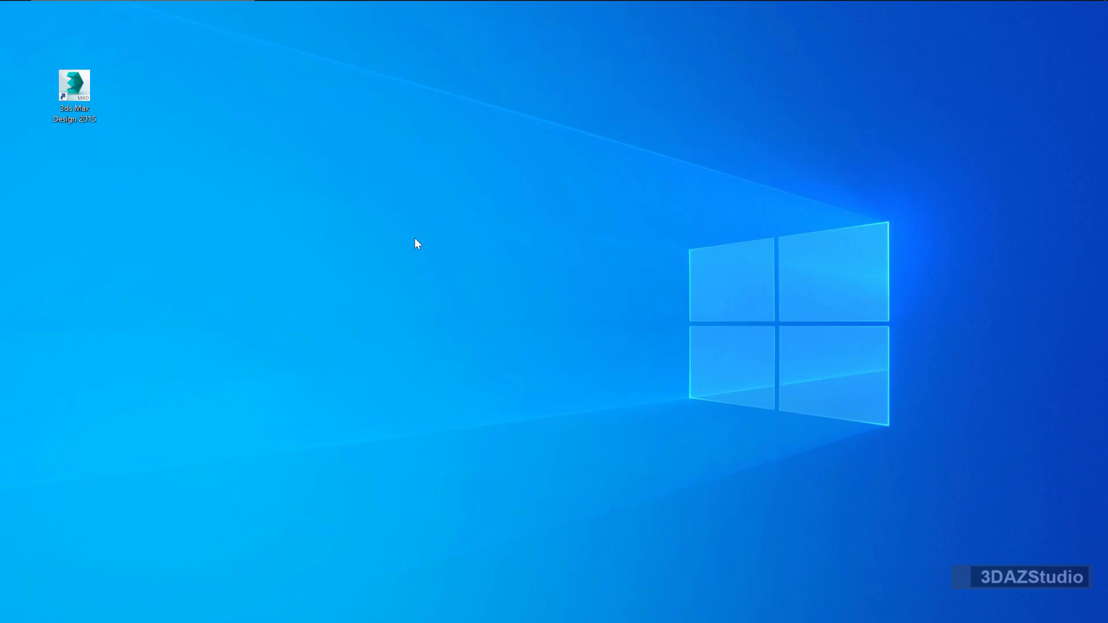
right_click(415, 239)
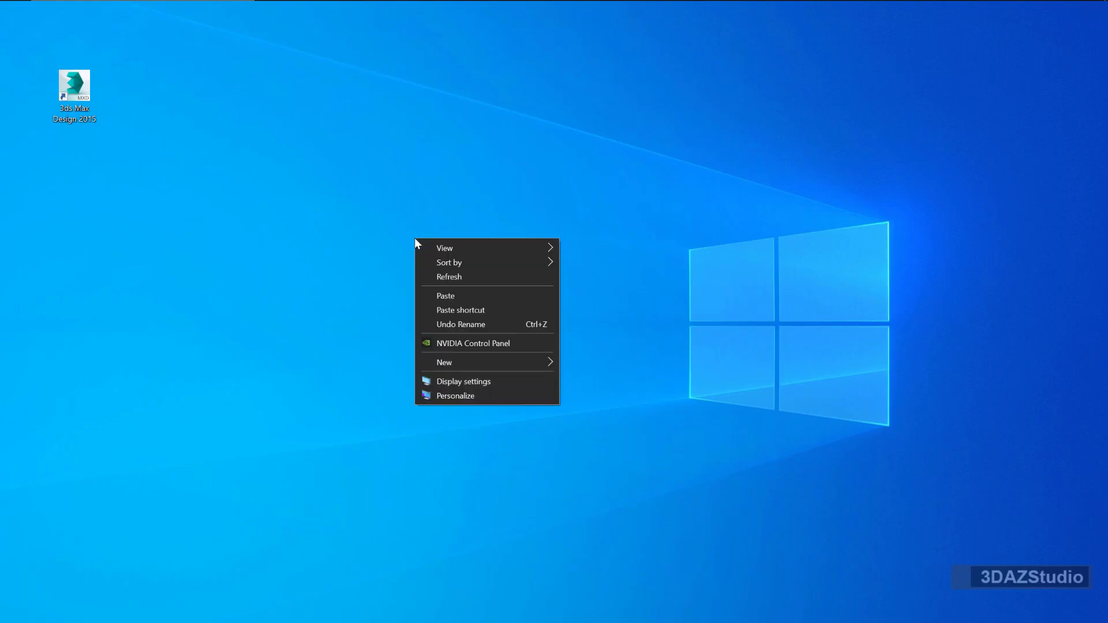
left_click(470, 384)
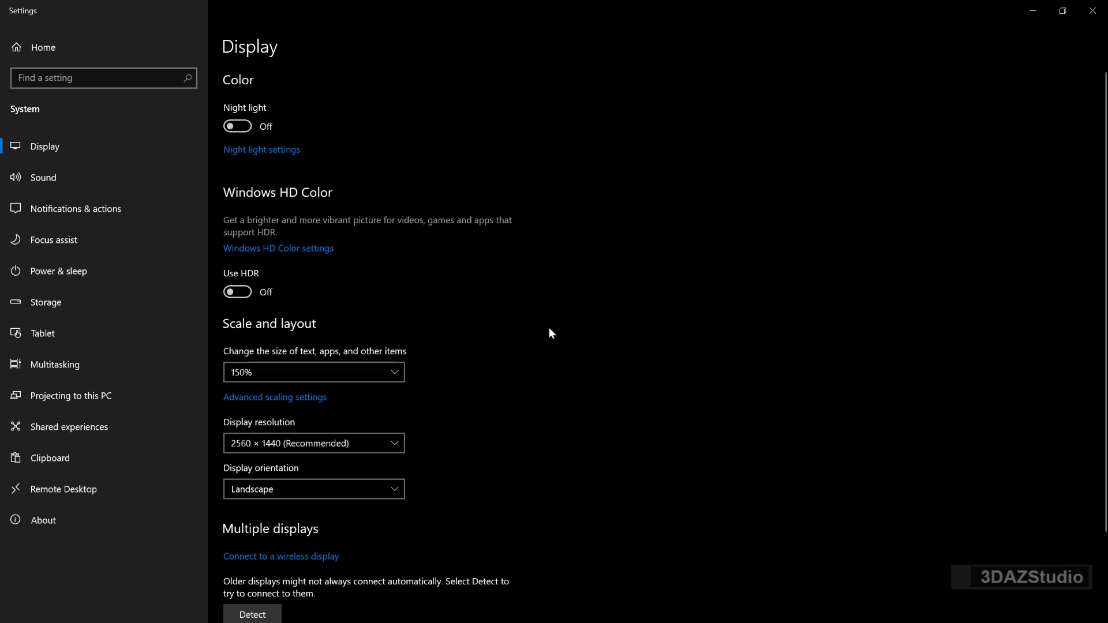
Step: Check the advanced scaling settings and the scale list, leaving scaling at 150%
left_click(290, 399)
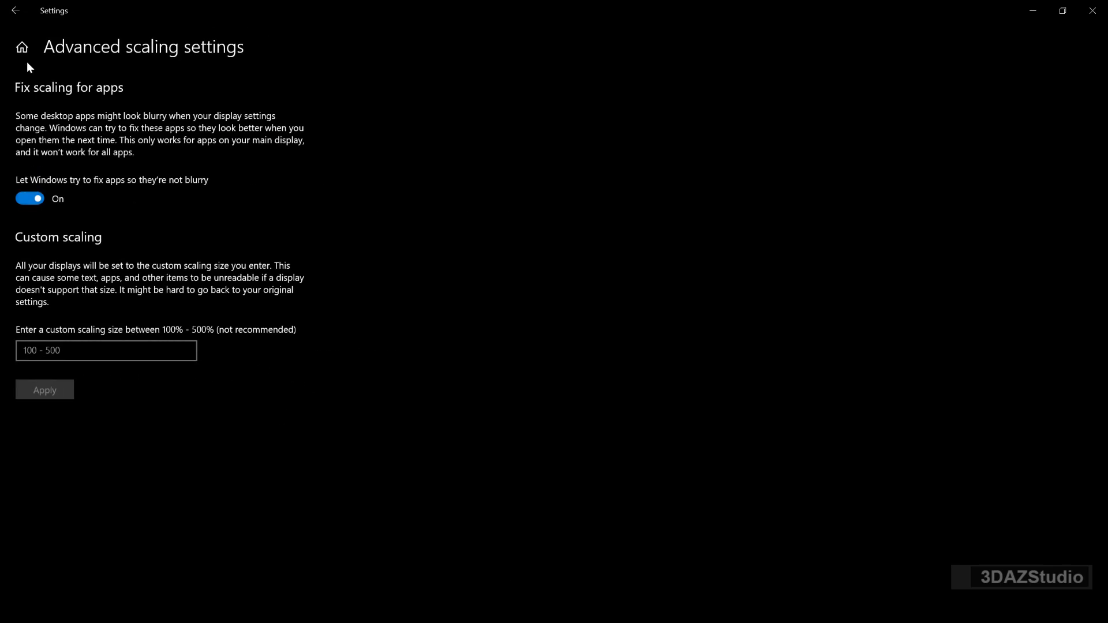
left_click(14, 12)
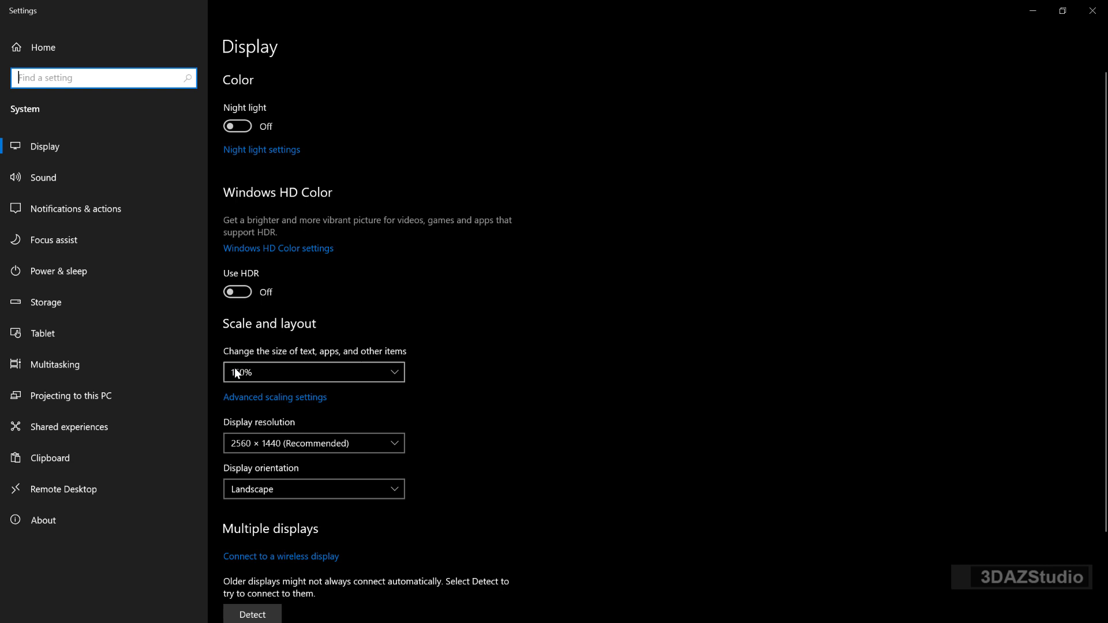
left_click(329, 376)
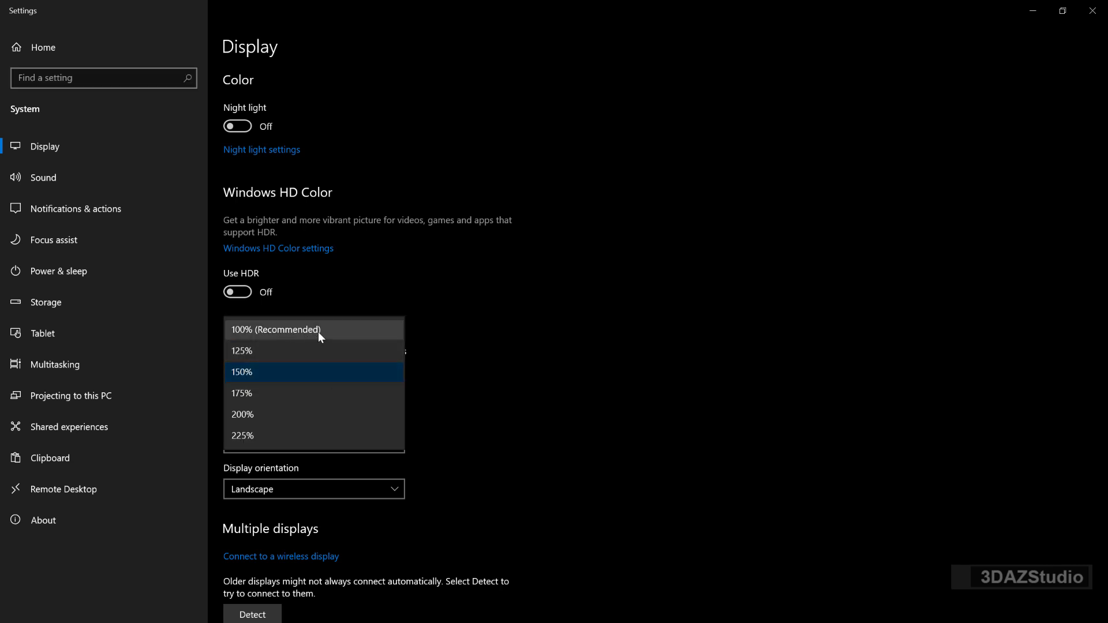
left_click(535, 366)
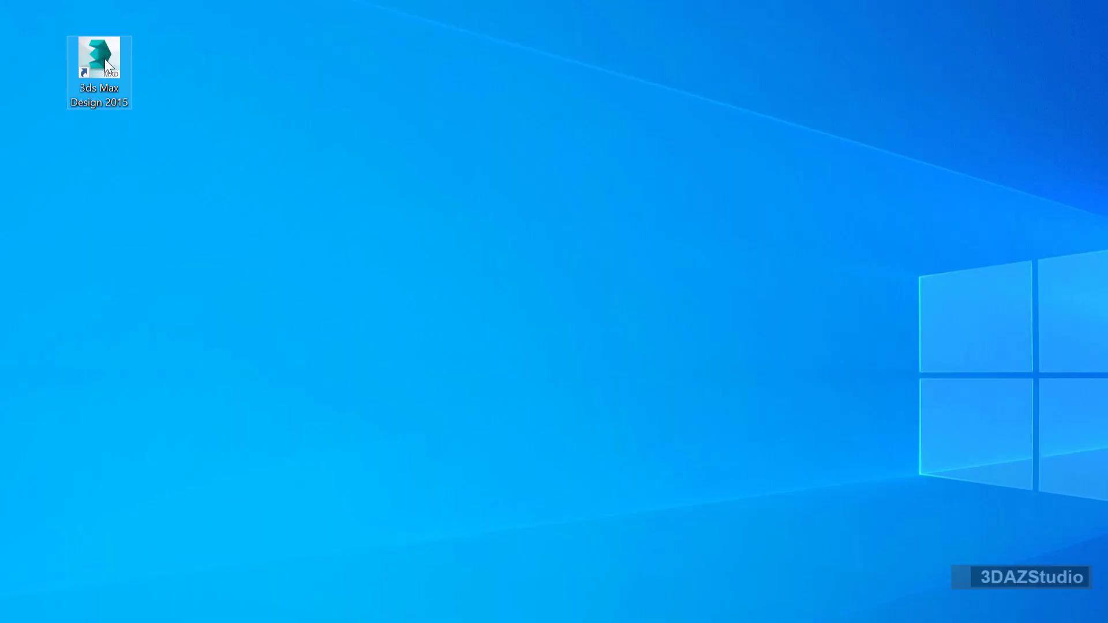
Step: Locate 3dsmax.exe via the shortcut's file location and view its Compatibility properties
right_click(104, 58)
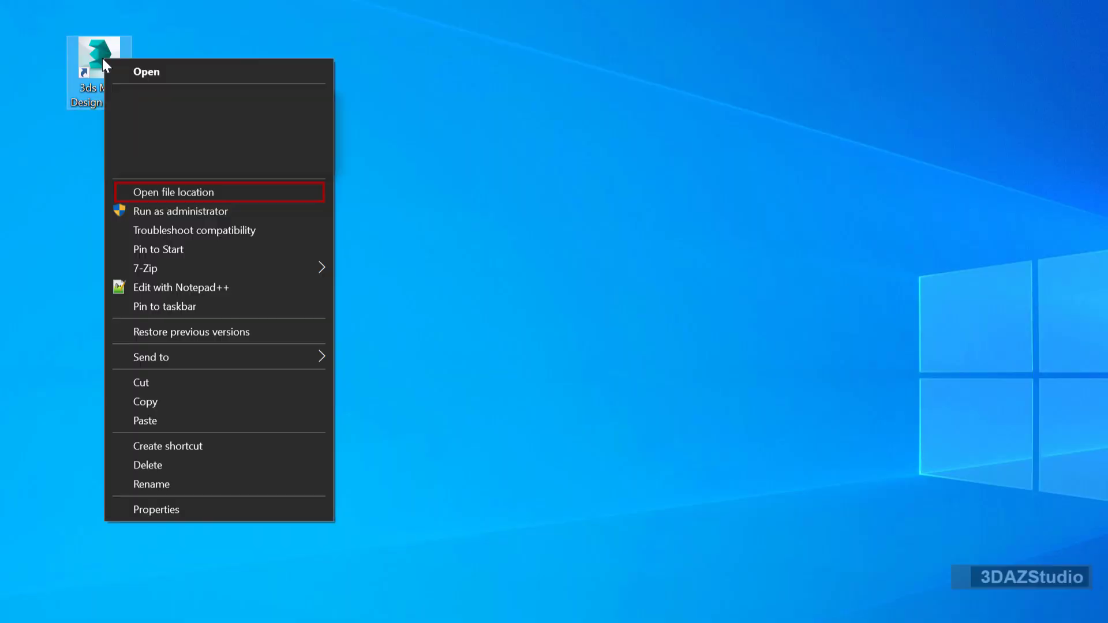
left_click(156, 509)
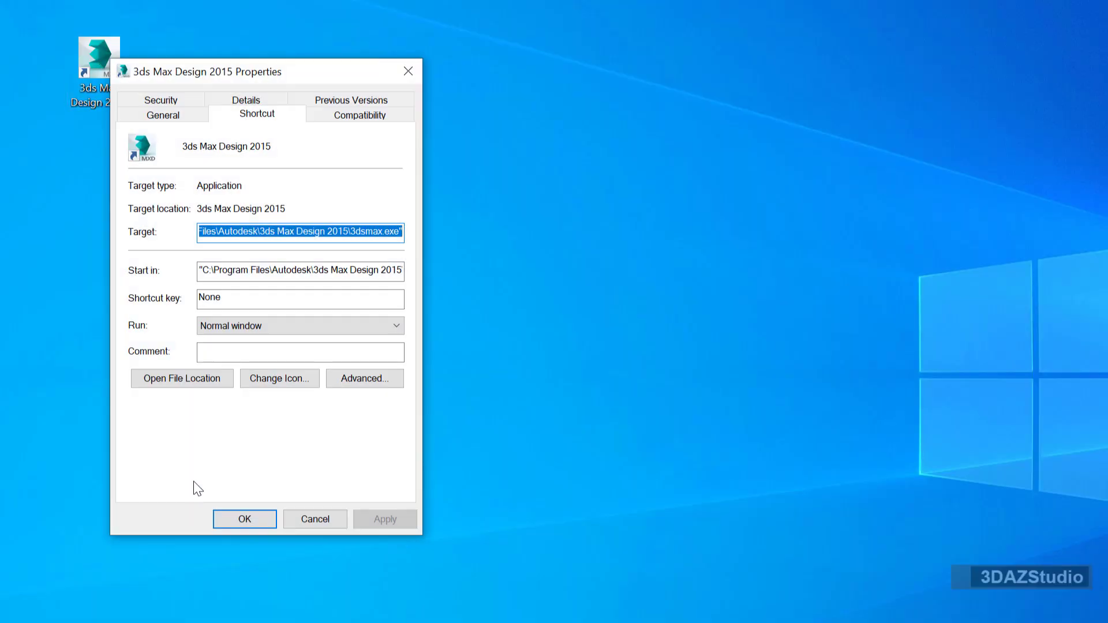
left_click(192, 384)
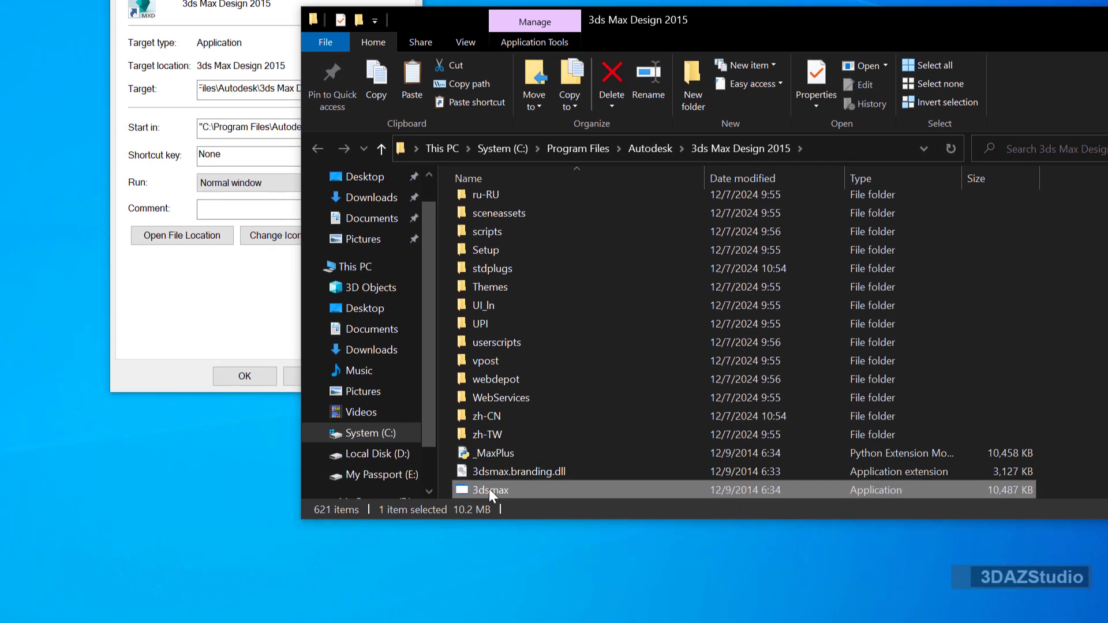
right_click(490, 490)
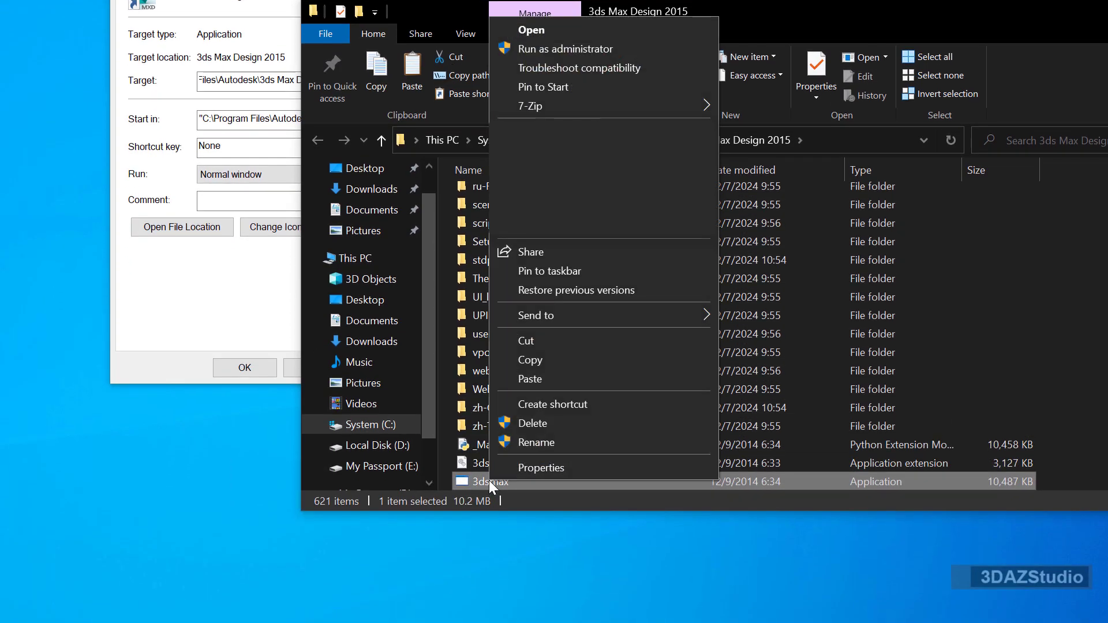
left_click(534, 465)
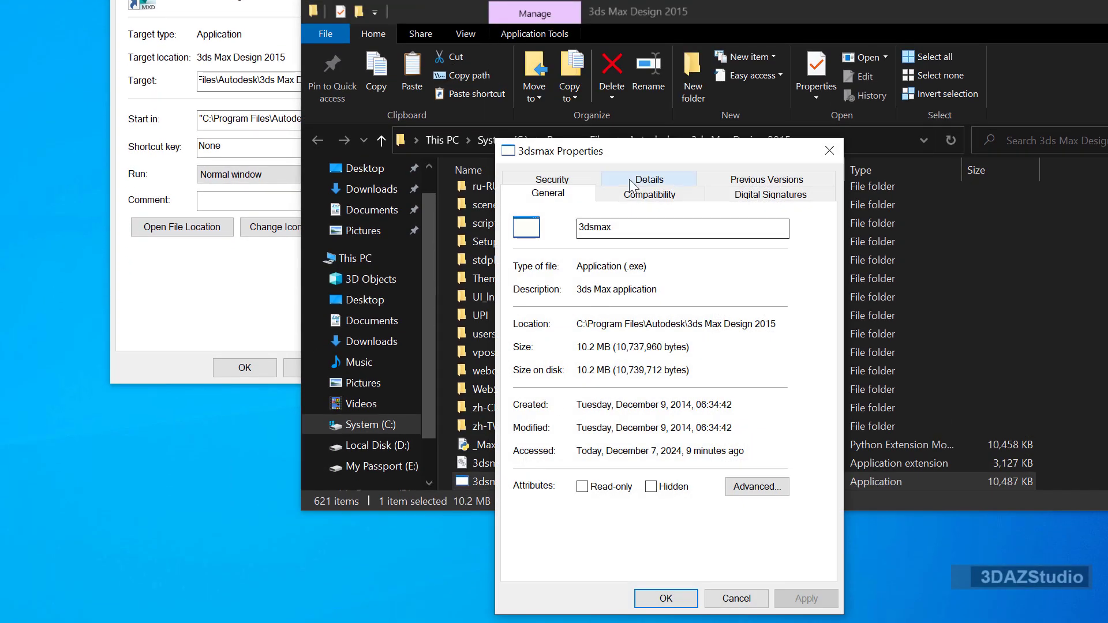
left_click(648, 196)
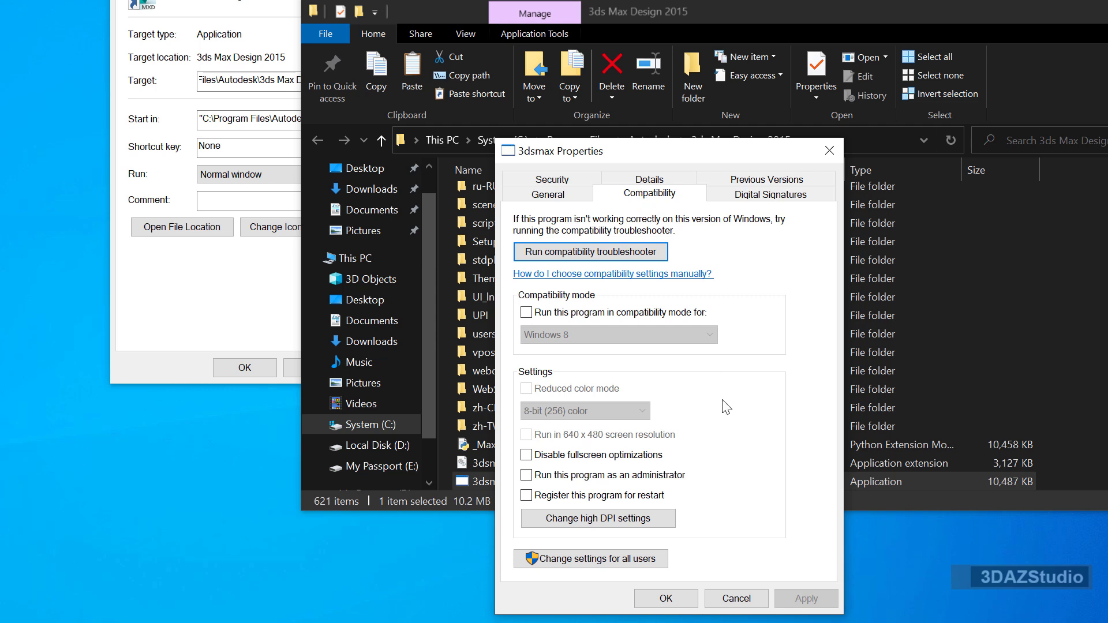
Step: Set 3dsmax high DPI to 'I open this program' with System (Enhanced) scaling override
left_click(616, 519)
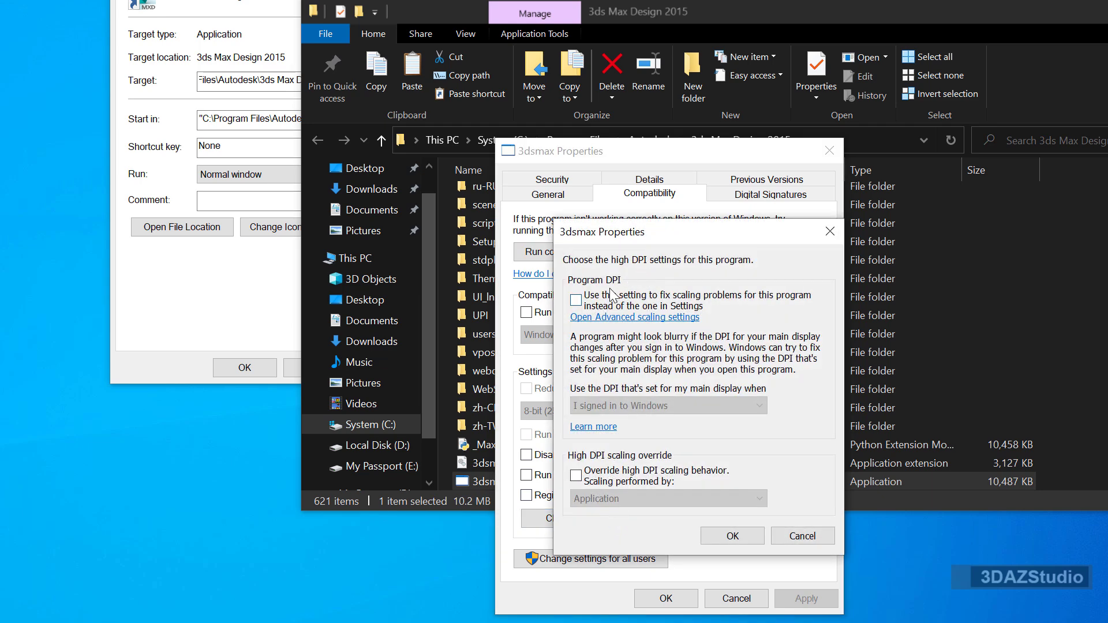
left_click(608, 306)
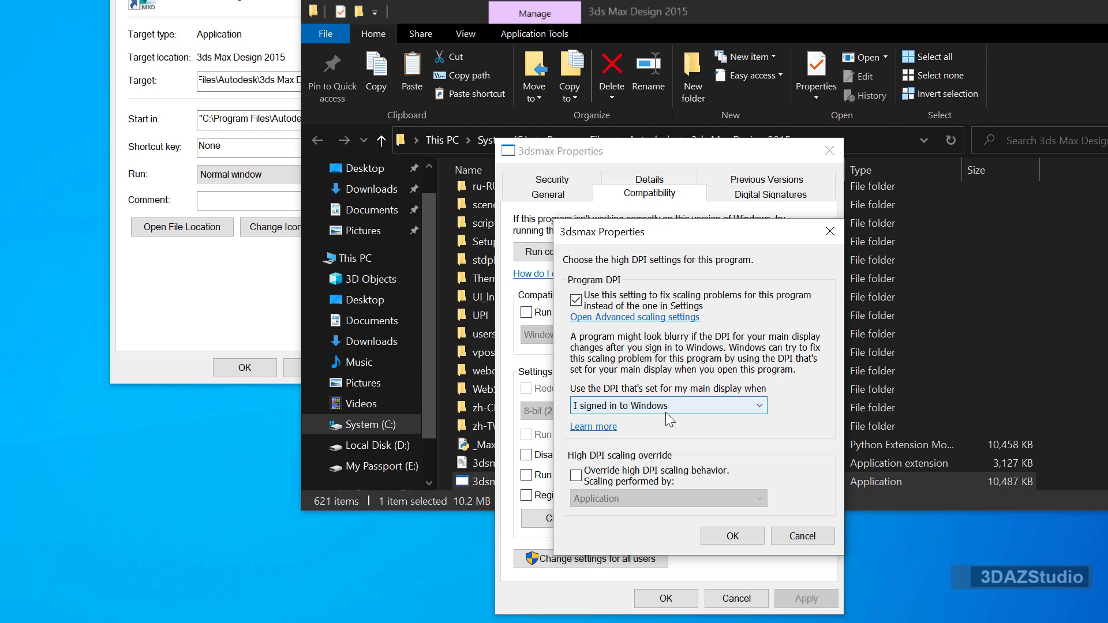
left_click(641, 407)
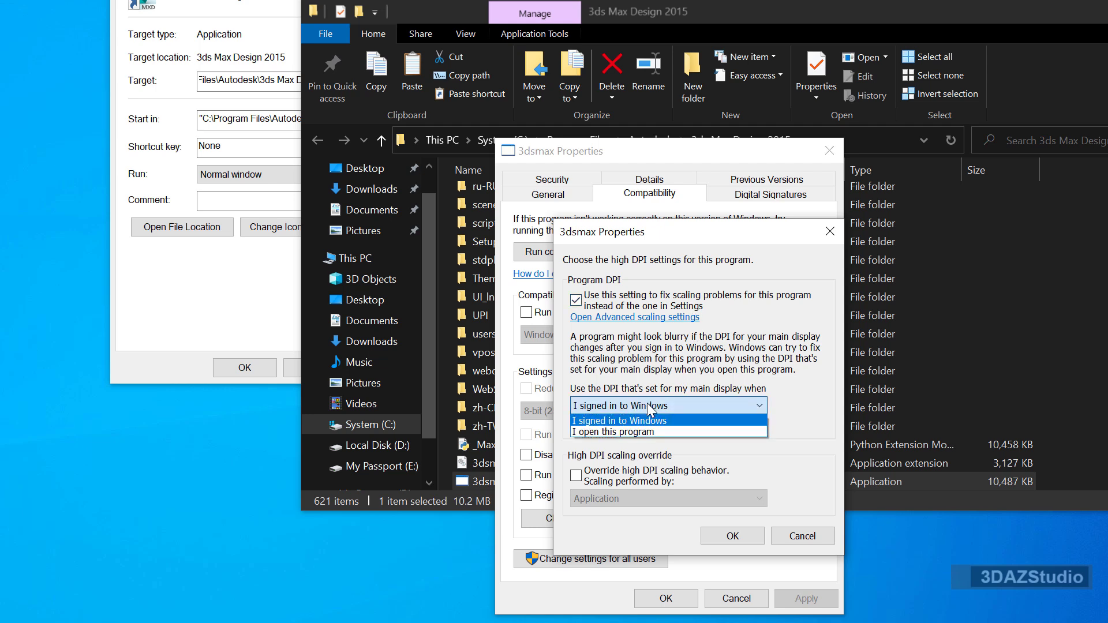
left_click(638, 432)
left_click(594, 480)
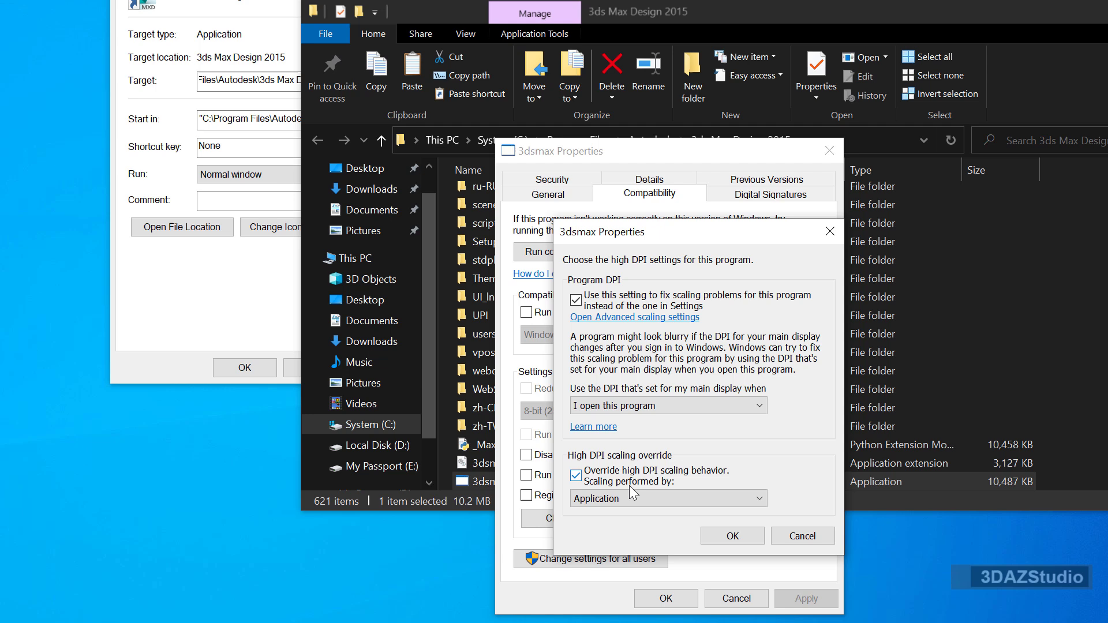
left_click(634, 495)
left_click(618, 524)
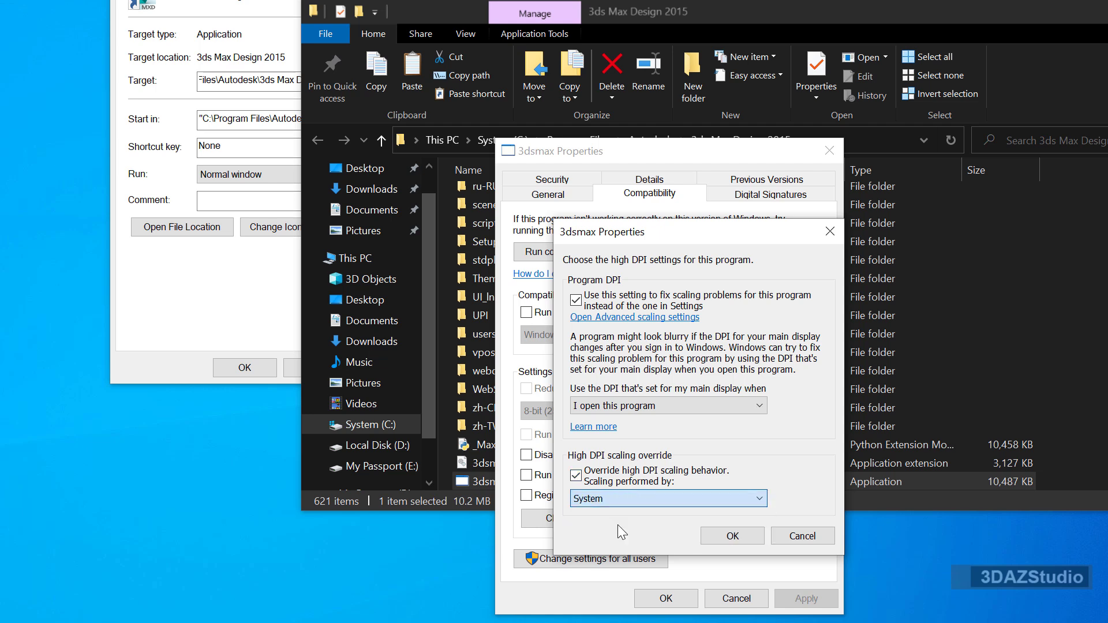
left_click(634, 498)
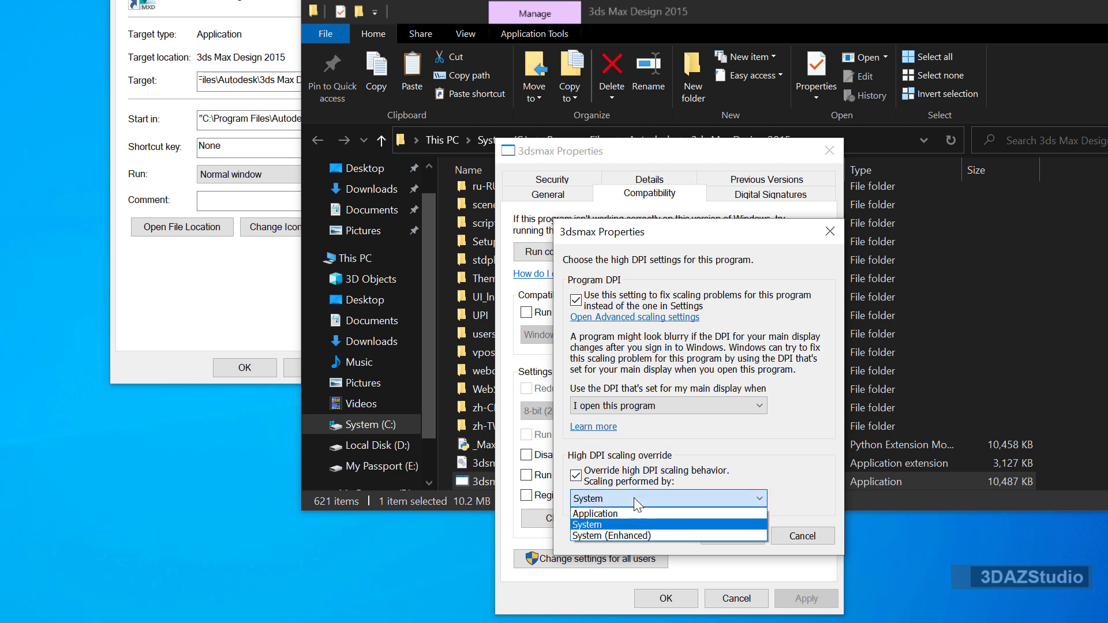
left_click(640, 537)
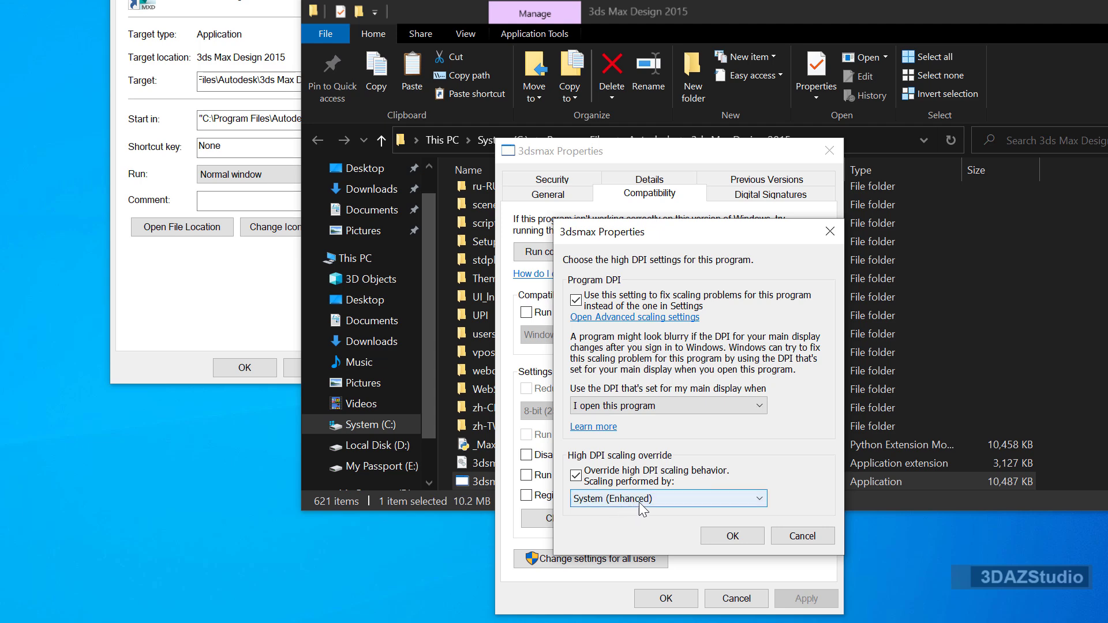
Step: Confirm the DPI settings, close both Properties dialogs and dismiss the access denied prompt
left_click(736, 540)
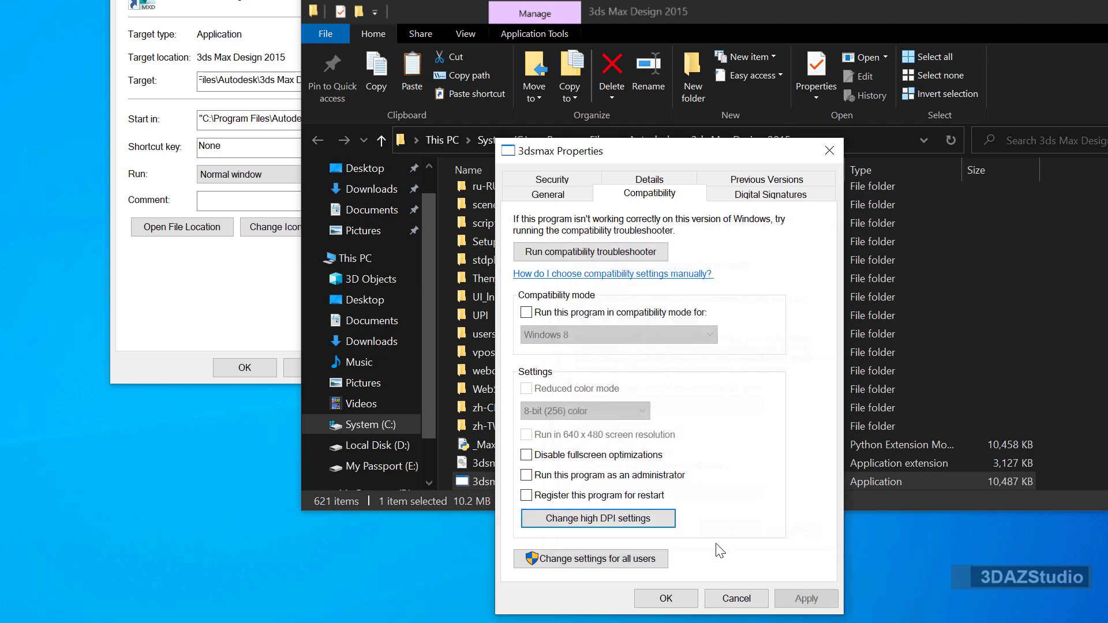
left_click(673, 596)
left_click(244, 367)
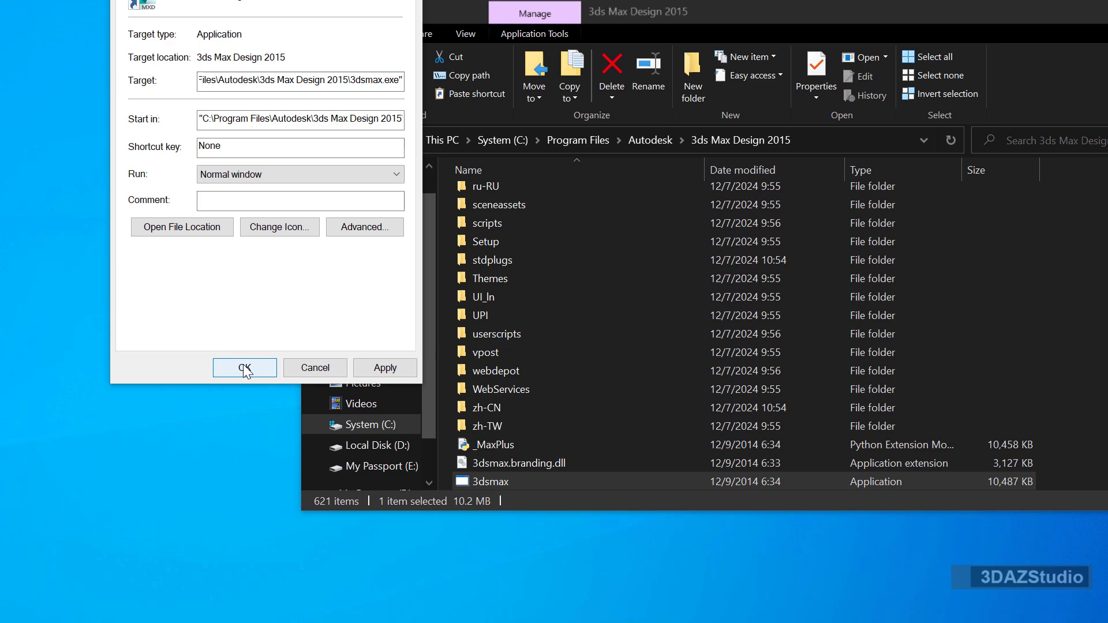
left_click(302, 186)
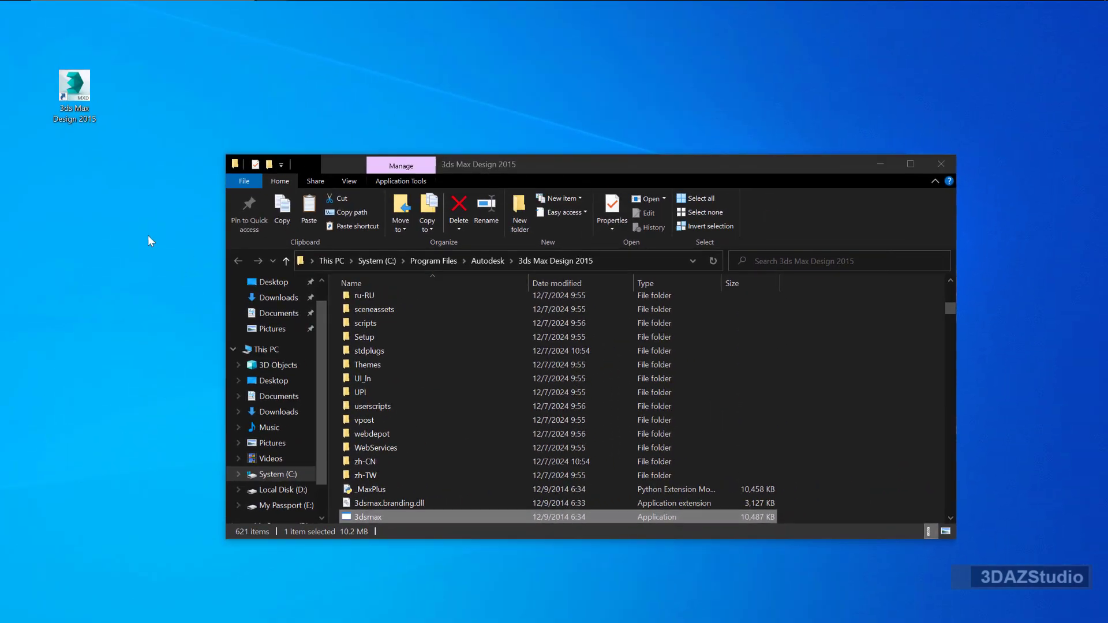
Step: Launch 3ds Max Design 2015 and check the Hierarchy, Modify and Create panels at the new scaling
double_click(87, 89)
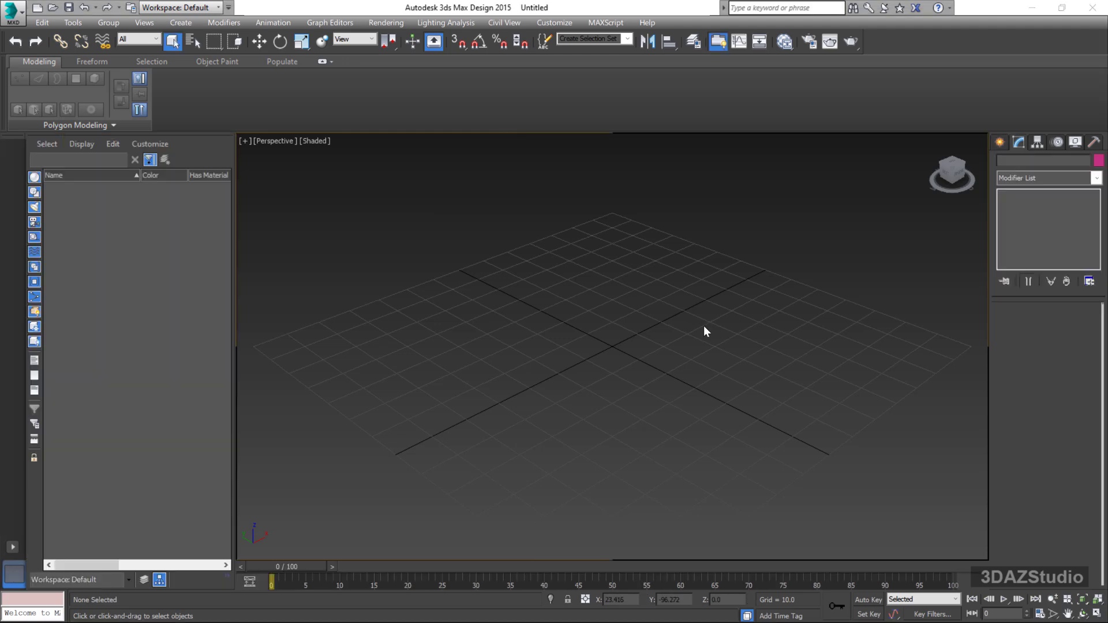
left_click(1037, 142)
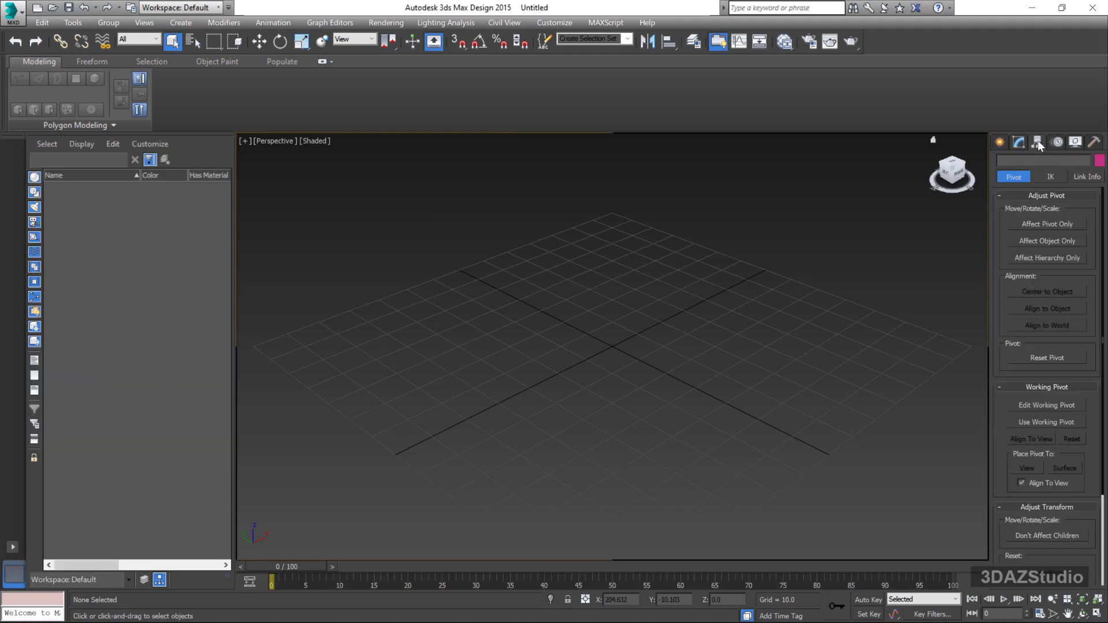
left_click(1000, 142)
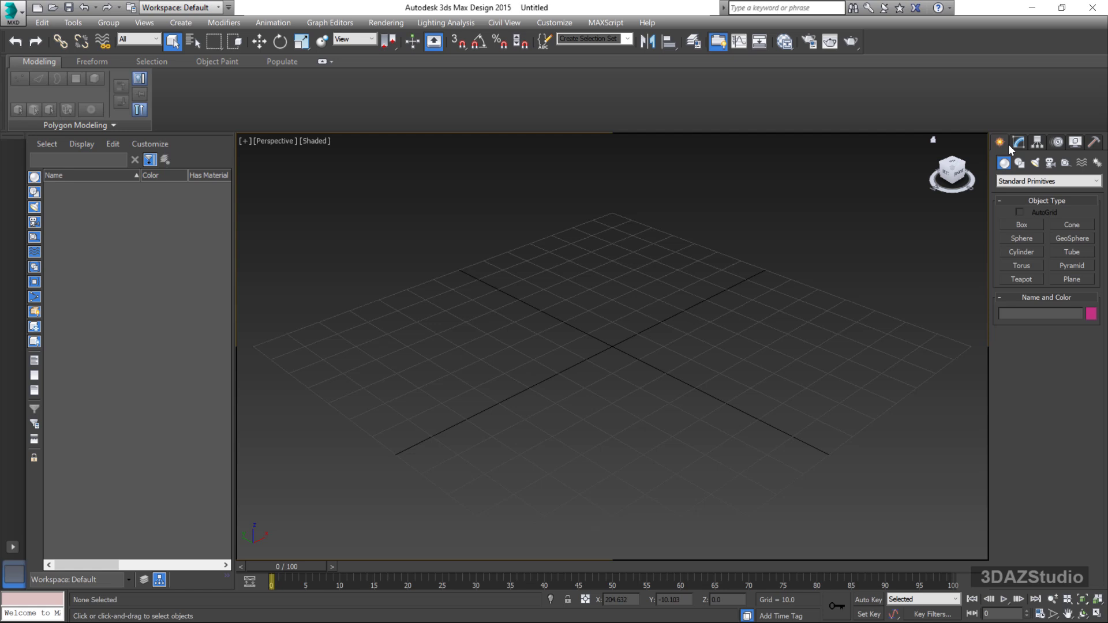
left_click(1019, 142)
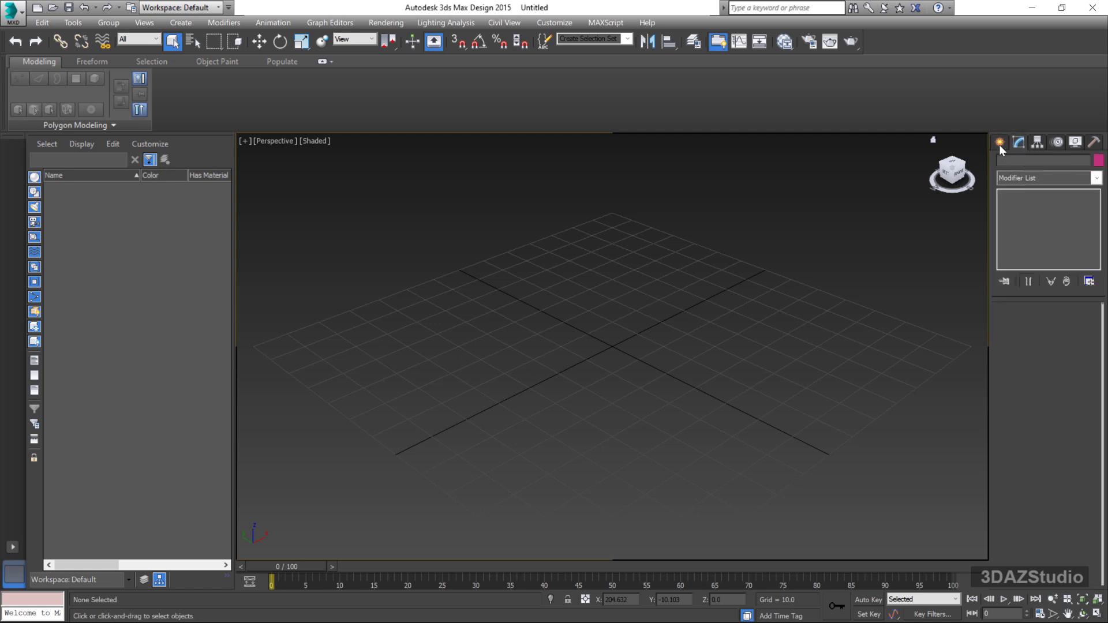
left_click(1000, 143)
Step: Create test box Box001 near the grid centre, view its parameters, then deselect it
left_click(1022, 225)
left_click_drag(557, 292, 564, 397)
left_click(556, 308)
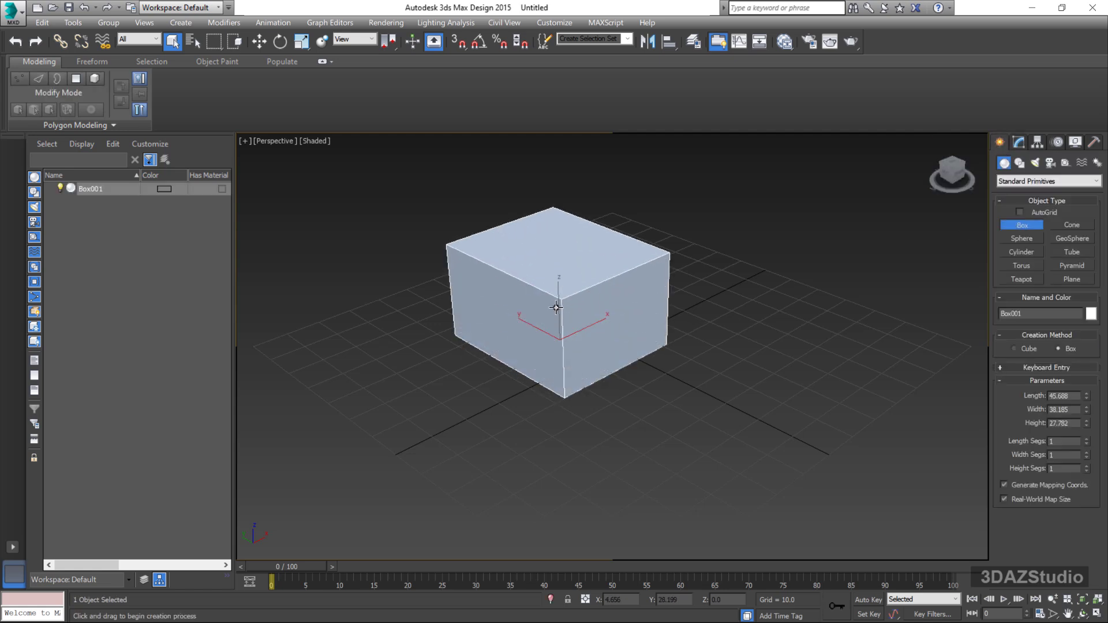
right_click(555, 308)
left_click(1019, 142)
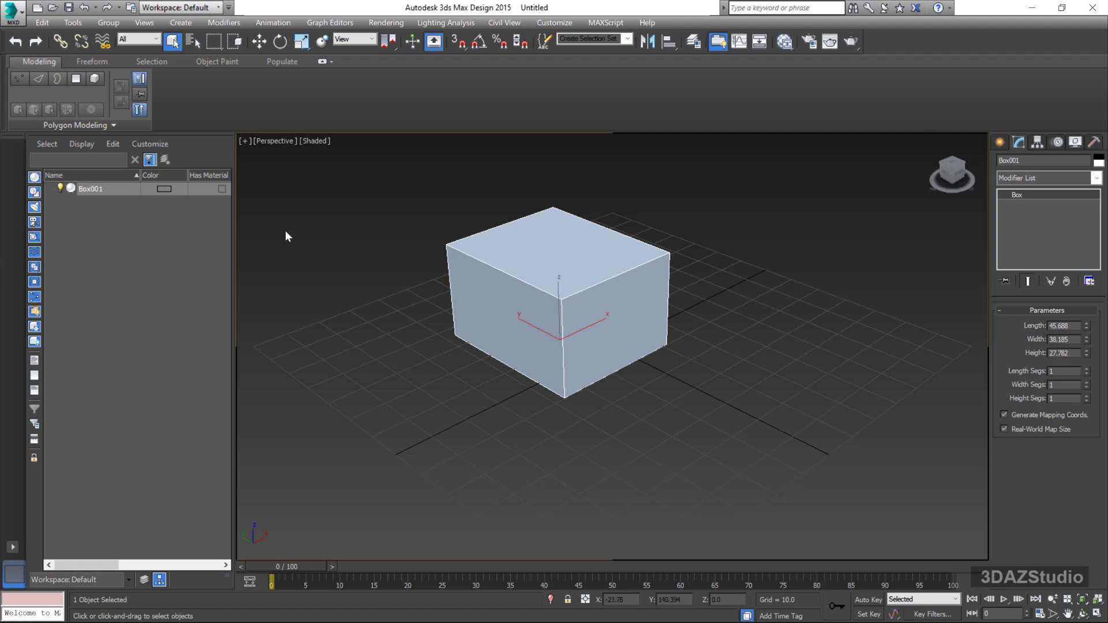
left_click(355, 275)
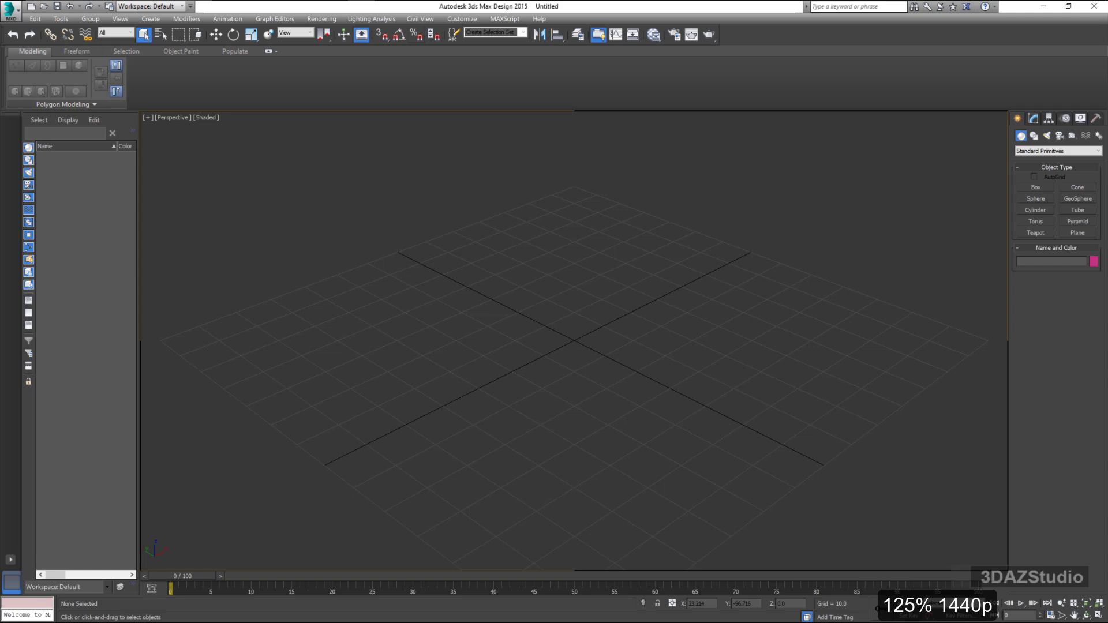